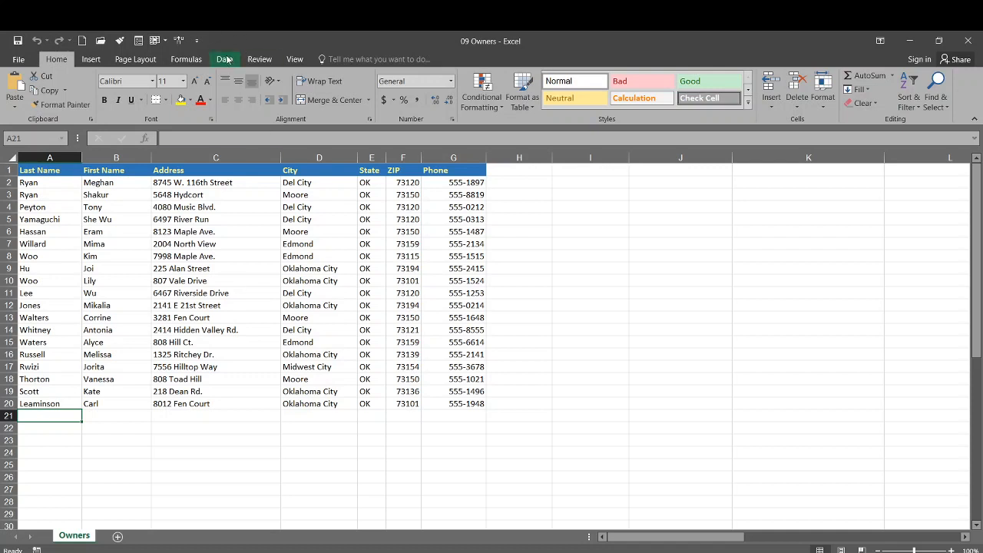
Start an XML data import and browse to the lesson 9 folder, keeping the file type on XML Files
left_click(224, 59)
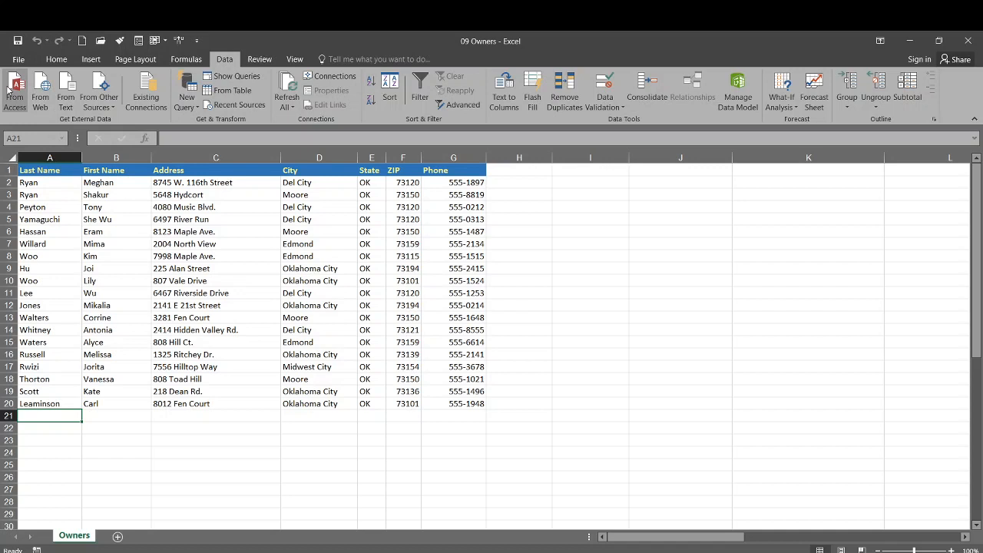
left_click(100, 101)
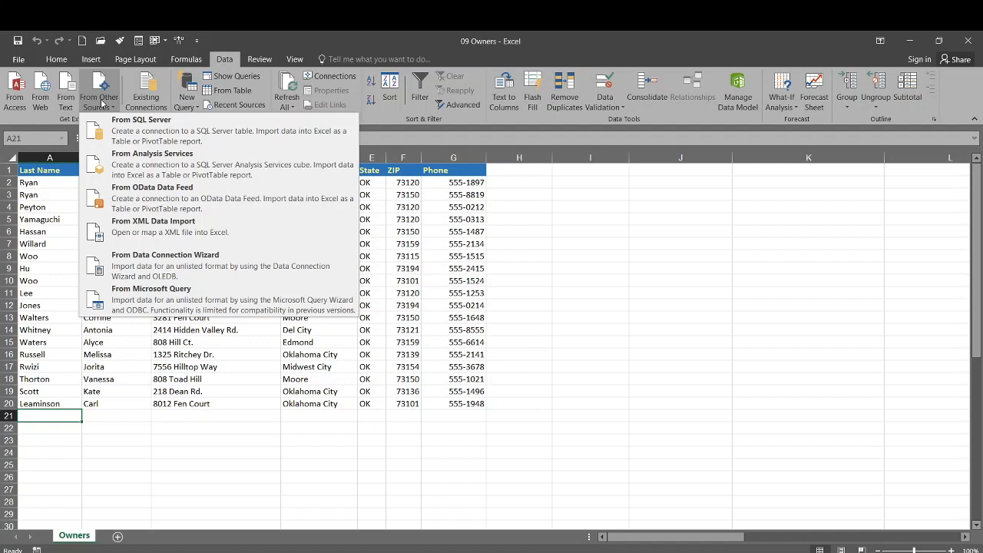
left_click(157, 232)
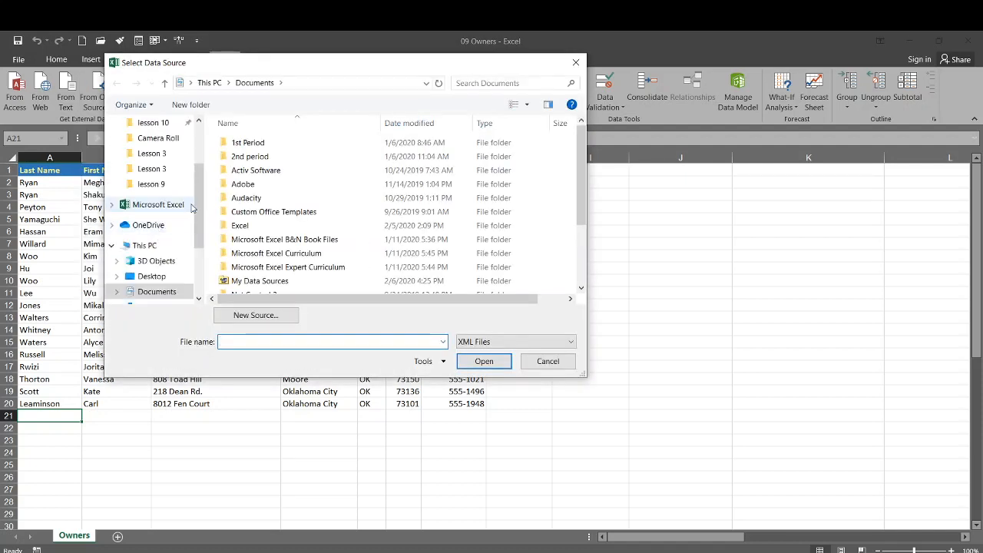
scroll(194, 196, "down", 1)
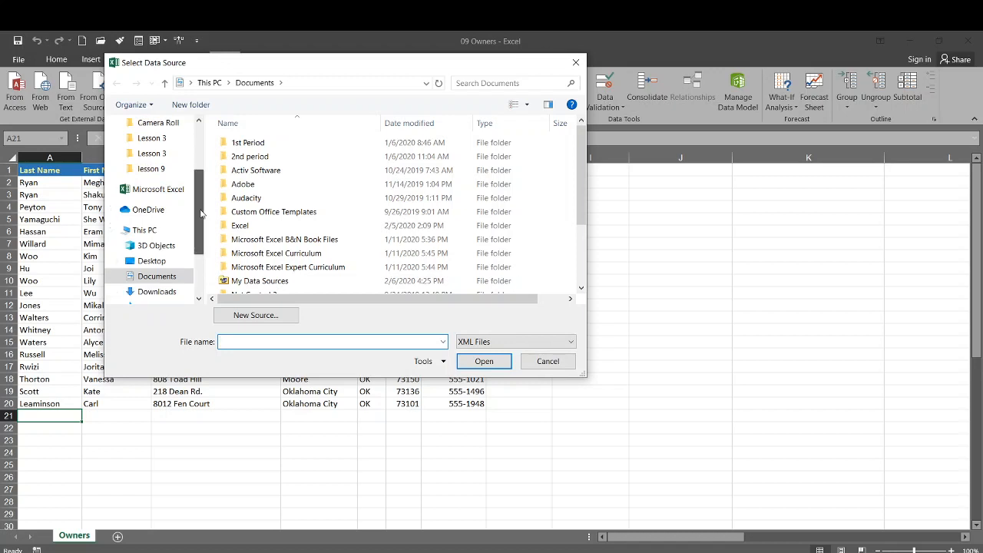
left_click(160, 169)
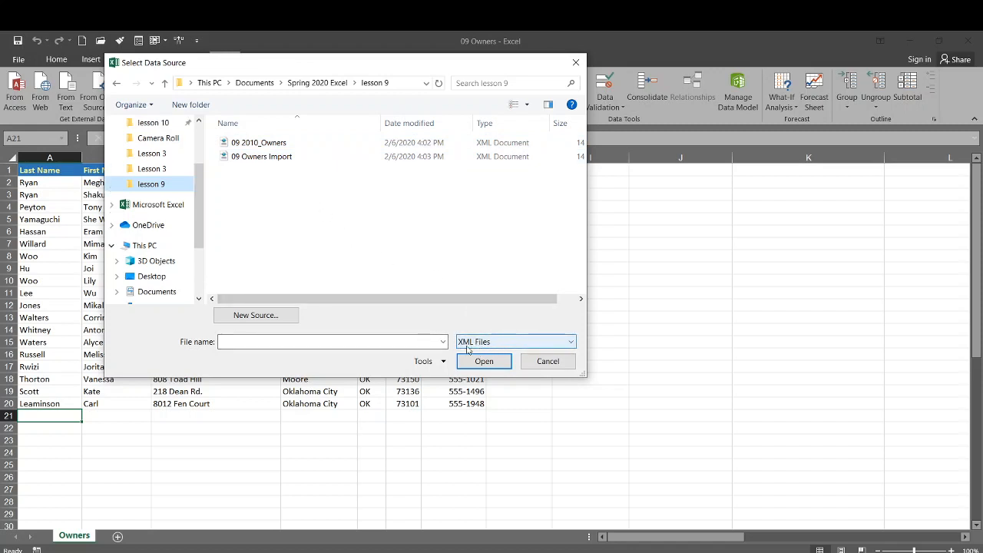
left_click(525, 343)
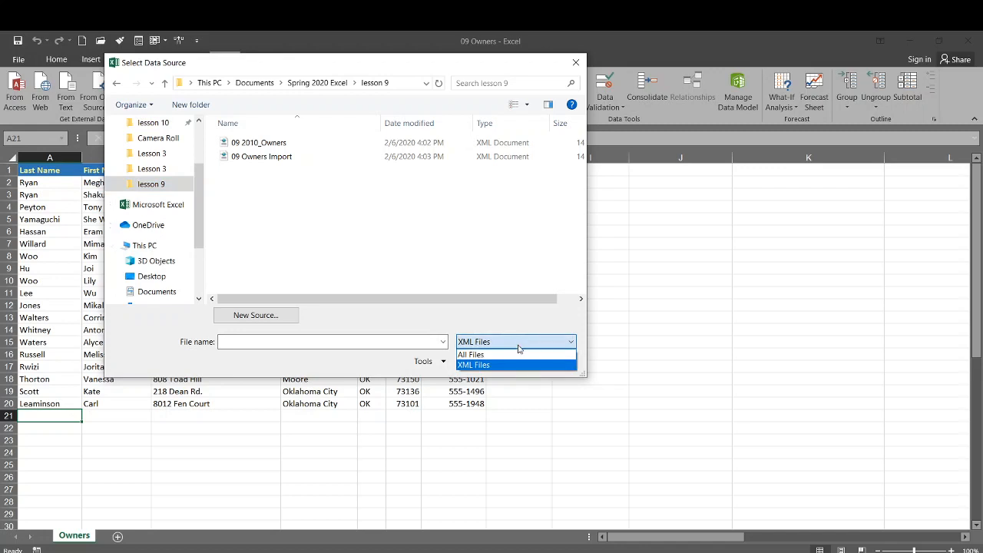
left_click(504, 366)
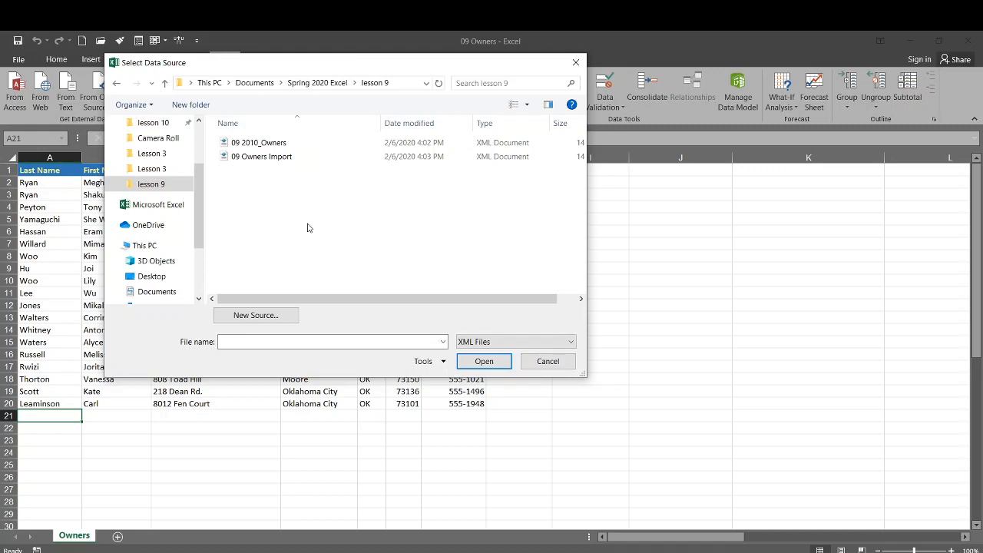
Import the 09 Owners Import file as an XML table in the existing worksheet at cell A21, letting Excel create the schema
left_click(285, 157)
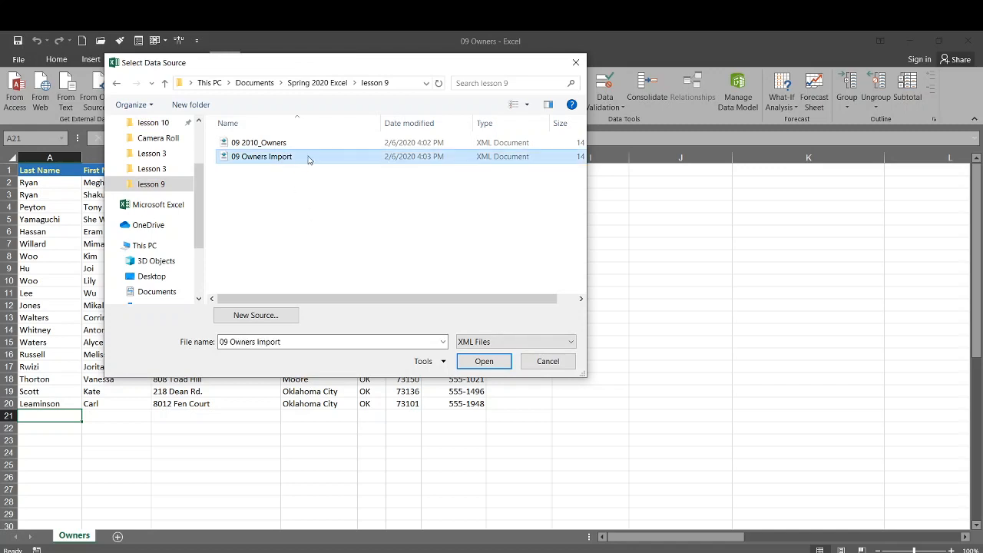
left_click(474, 361)
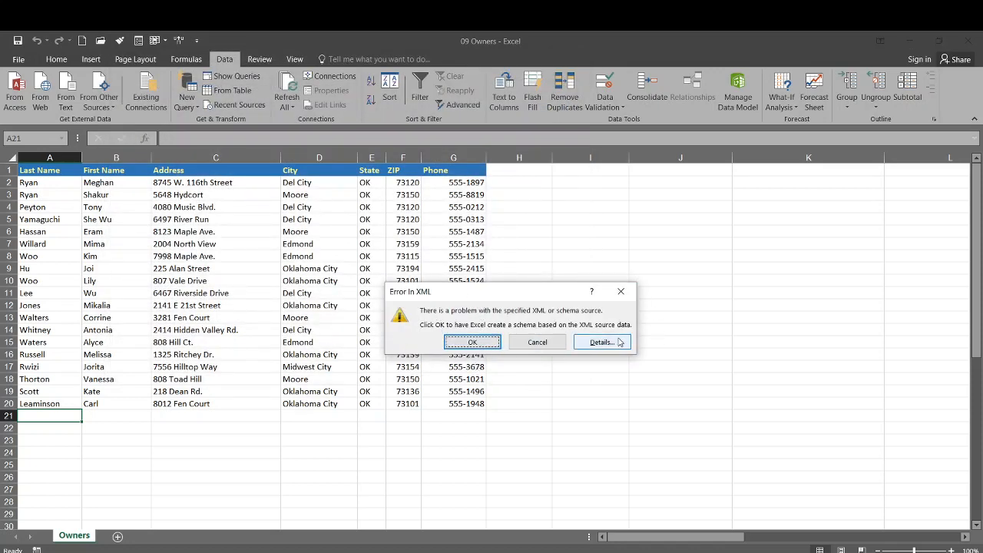
left_click(459, 345)
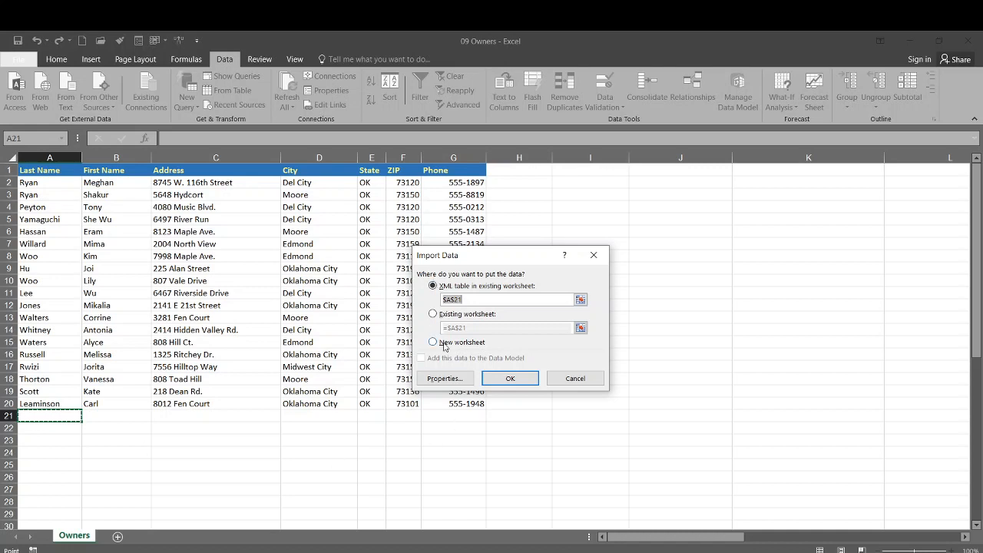
left_click(509, 378)
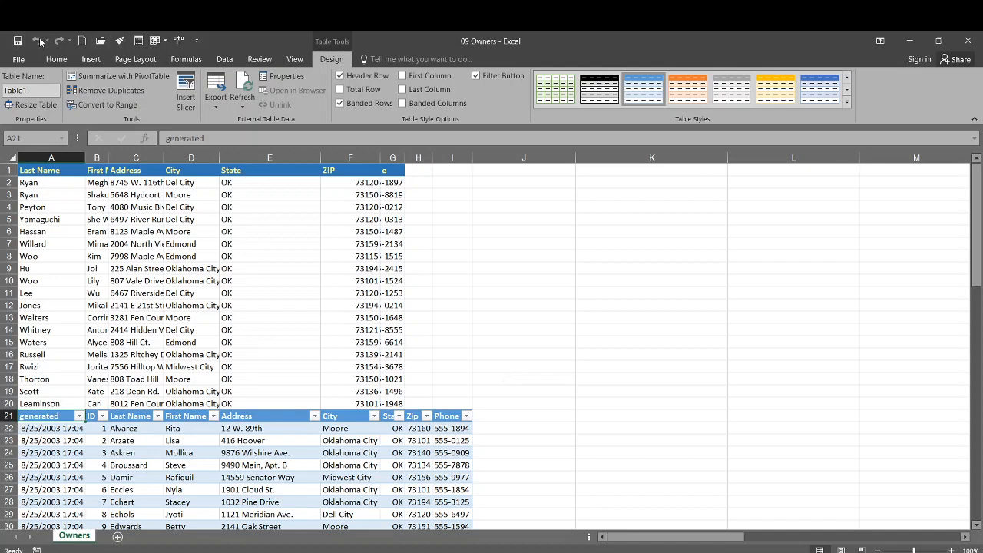
Delete sheet rows 21 through 74 to remove the imported XML table
left_click_drag(6, 419, 6, 441)
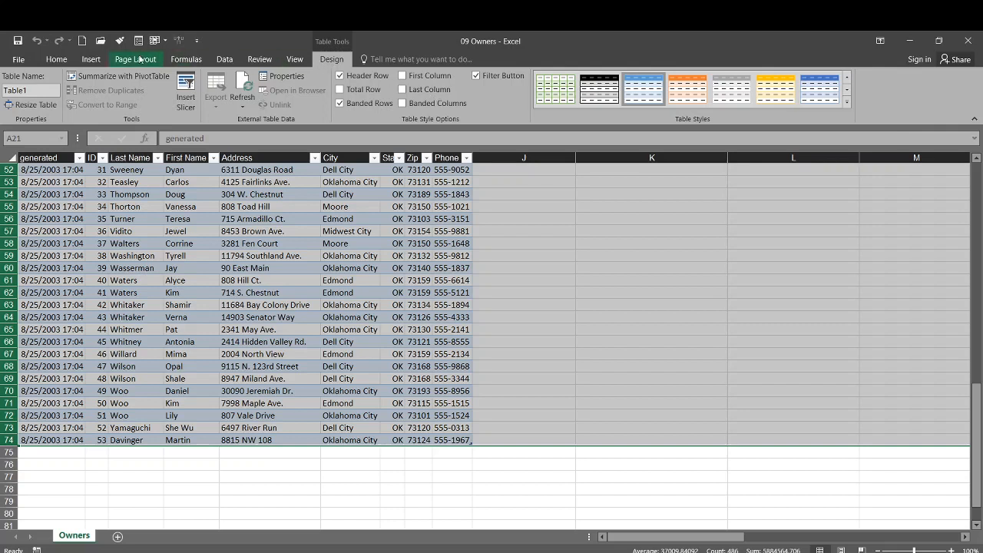
left_click(56, 59)
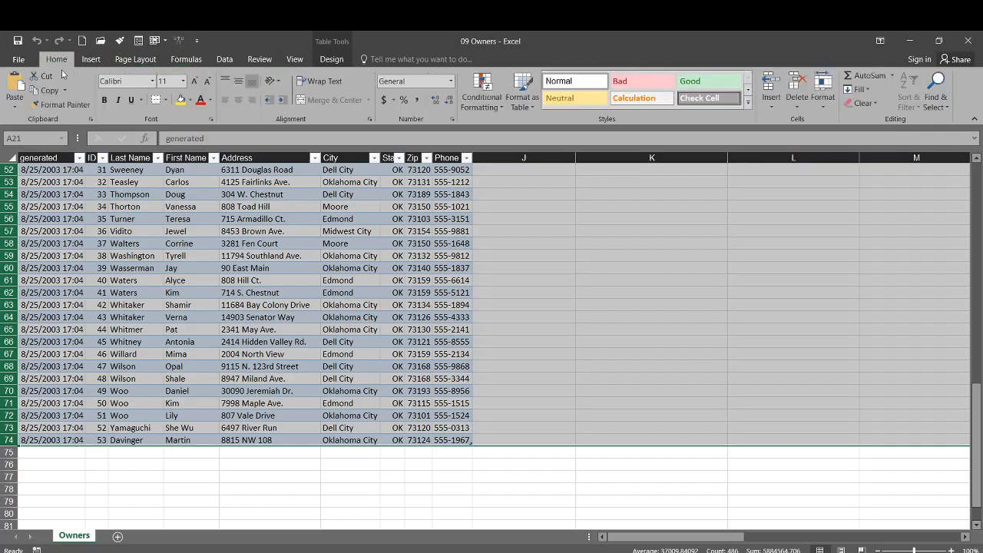
left_click(798, 98)
left_click(807, 139)
Import the XML file 09 Owners Import from the lesson 9 folder using the Existing worksheet option at cell A21
left_click(69, 340)
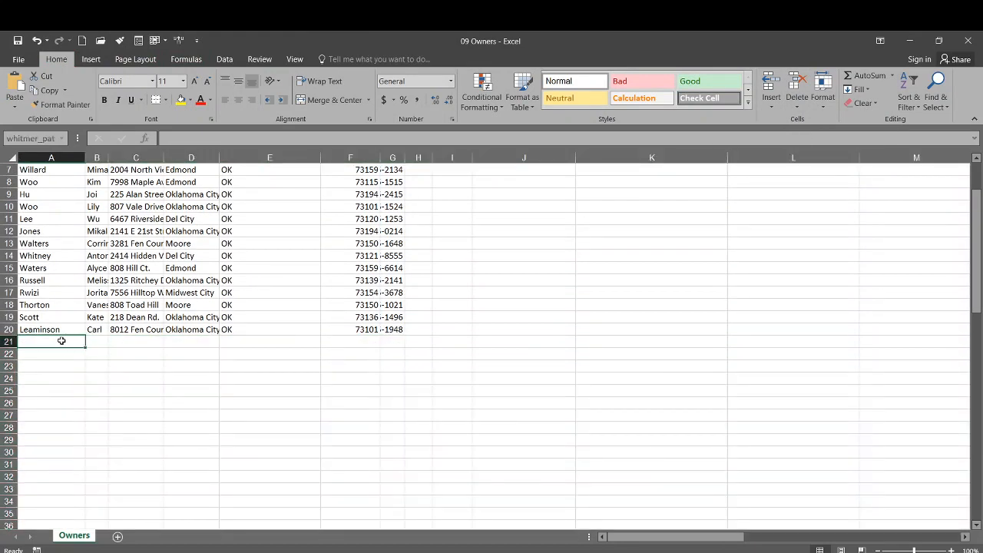
left_click(225, 60)
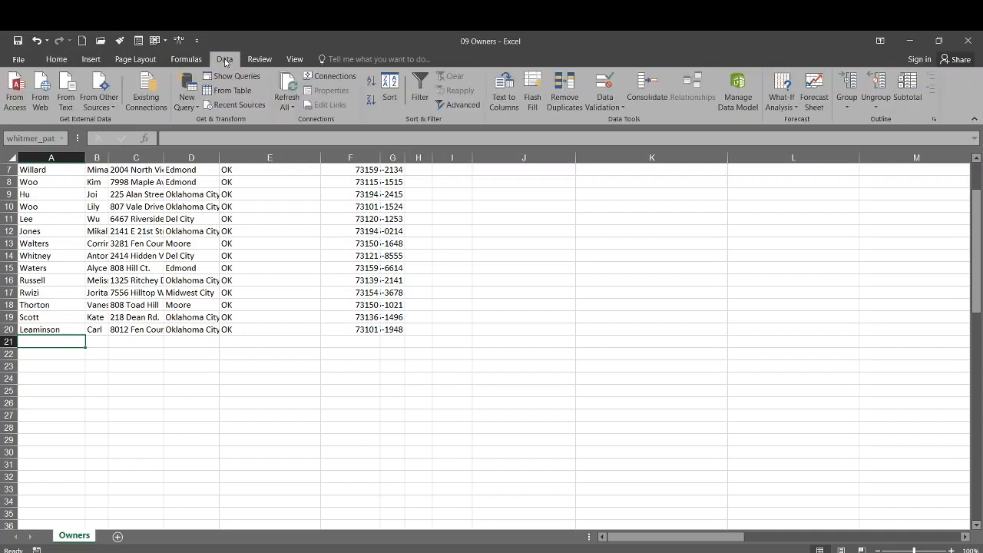
left_click(99, 106)
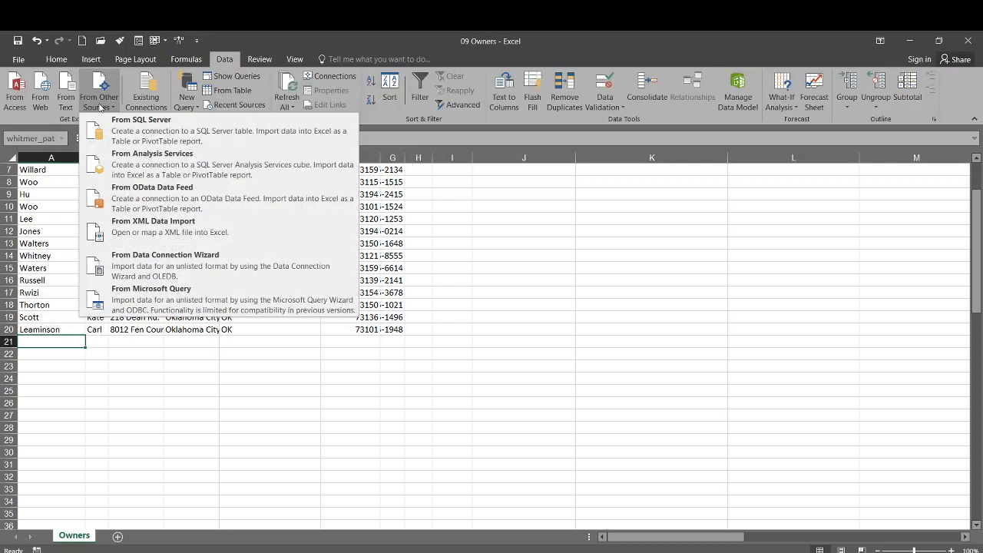
left_click(209, 227)
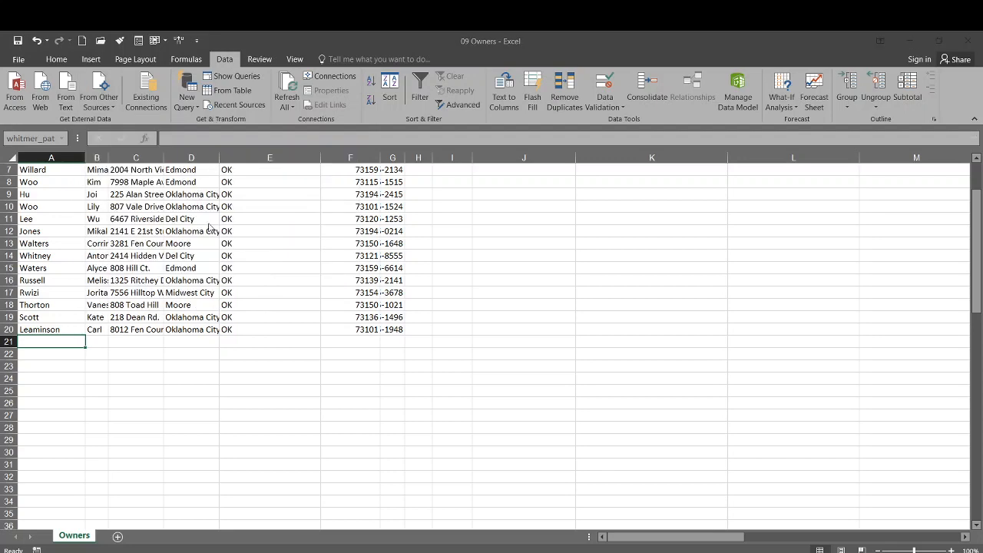
left_click(162, 184)
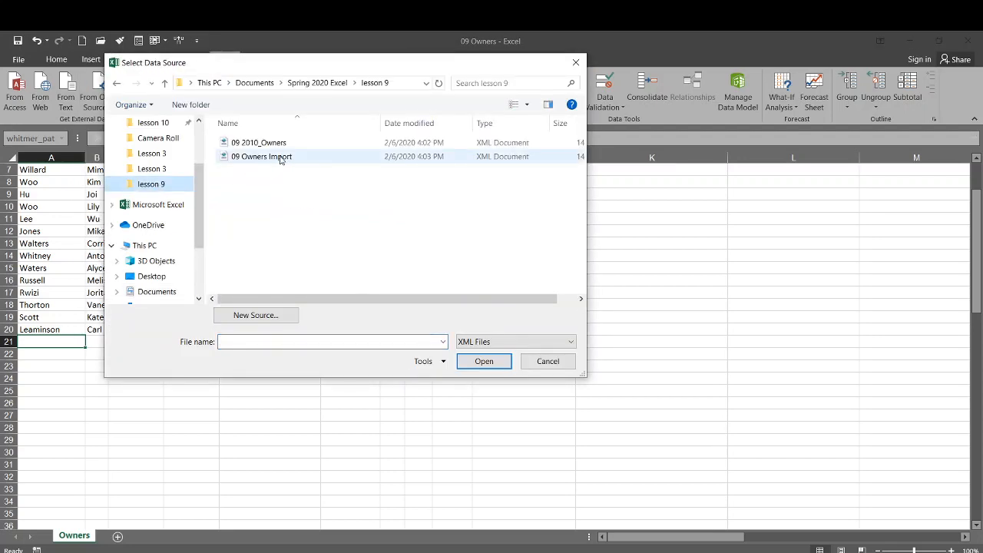
left_click(281, 159)
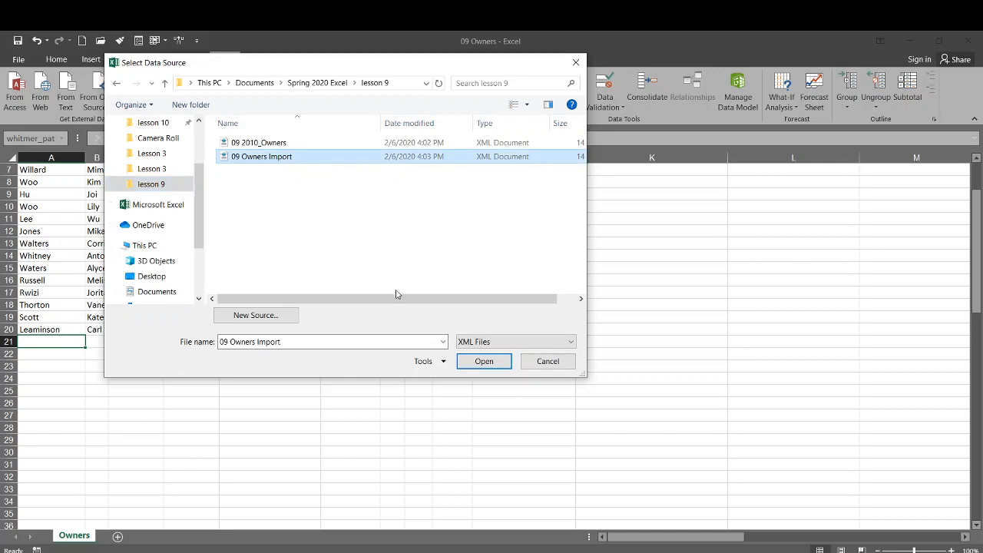
left_click(486, 363)
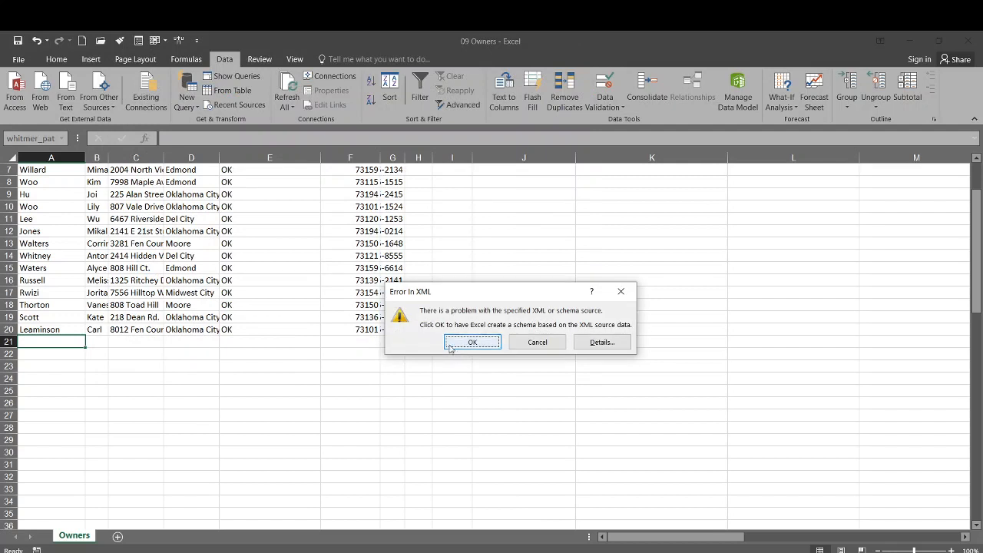
left_click(457, 345)
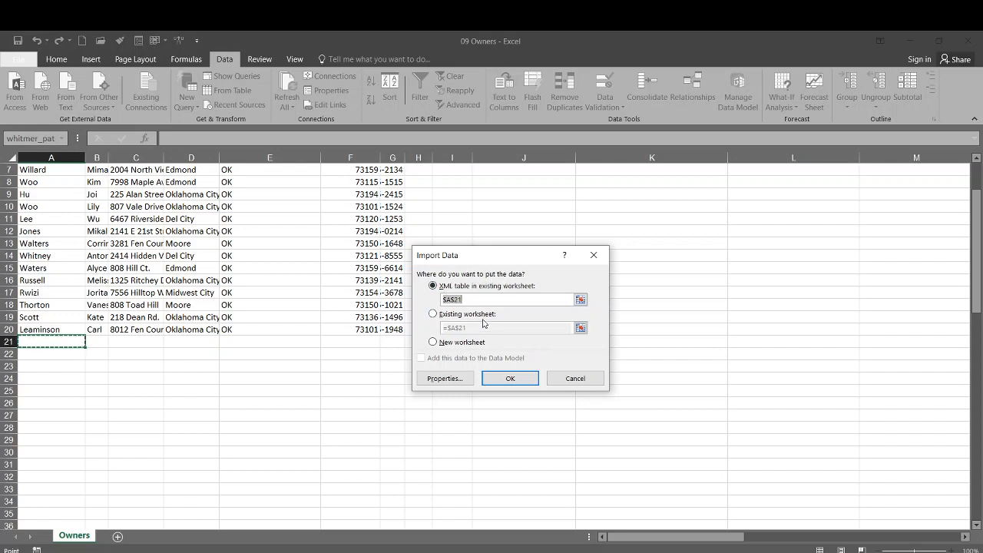
left_click(433, 315)
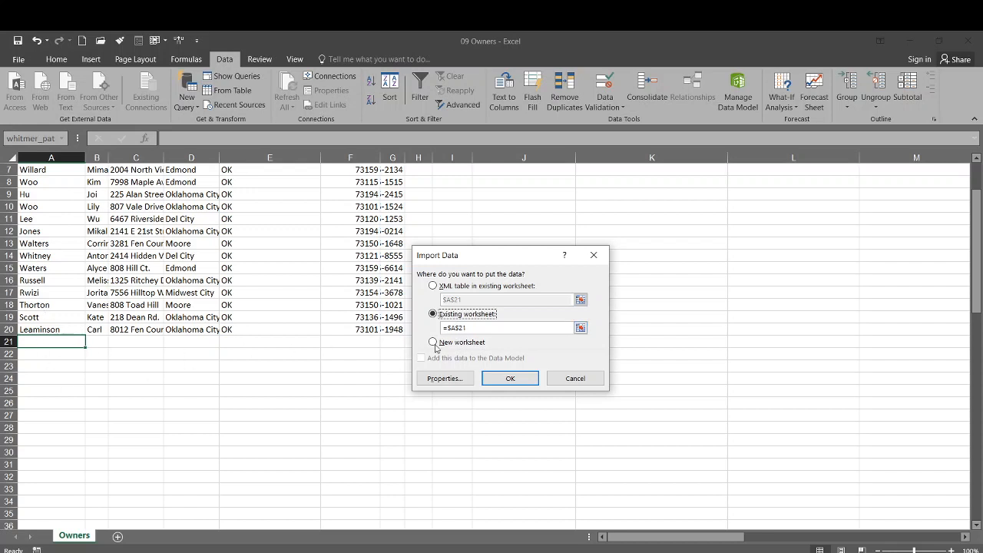
left_click(504, 378)
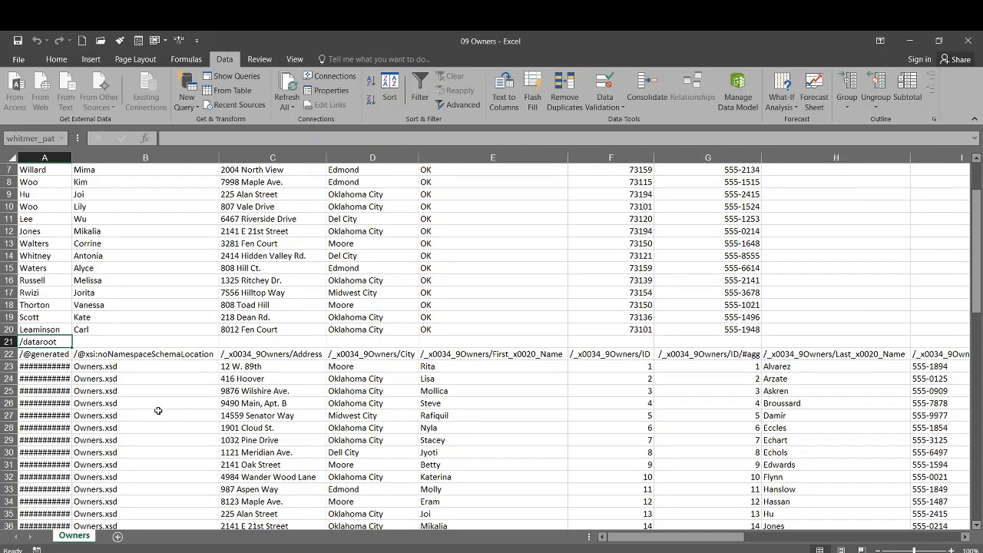
Delete sheet rows 21 and 22, which hold the /dataroot label and the imported XML headings
scroll(166, 401, "down", 1)
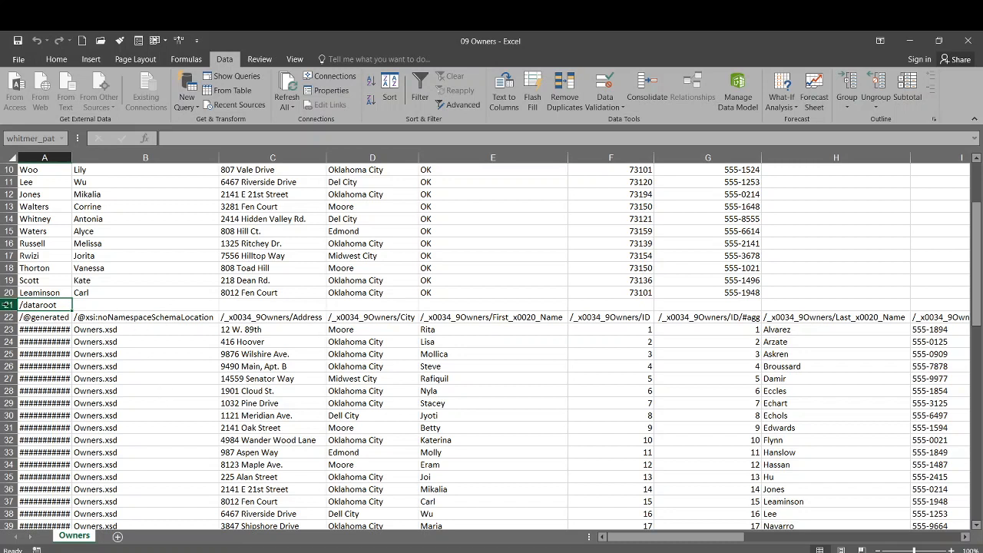
left_click_drag(7, 305, 8, 316)
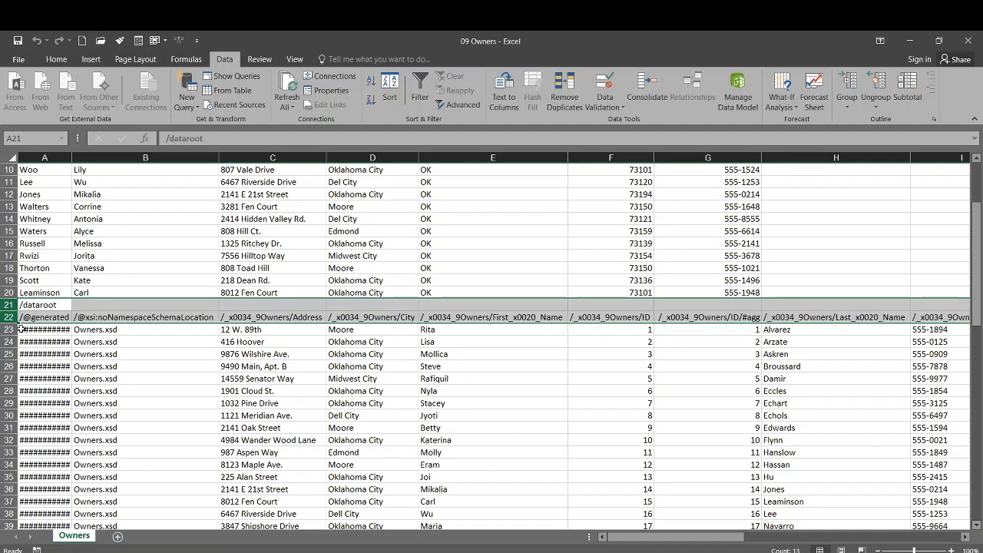
left_click(56, 59)
left_click(804, 105)
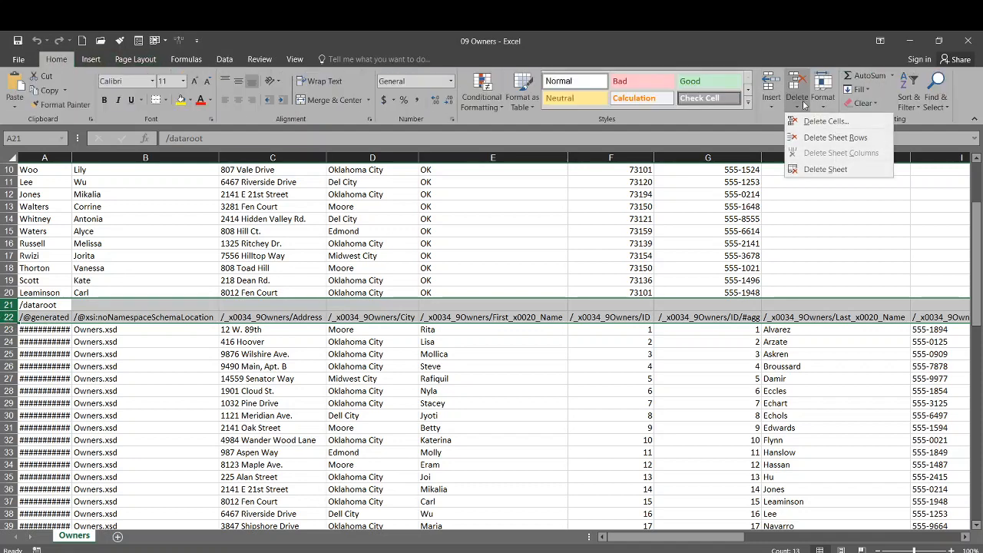
left_click(810, 136)
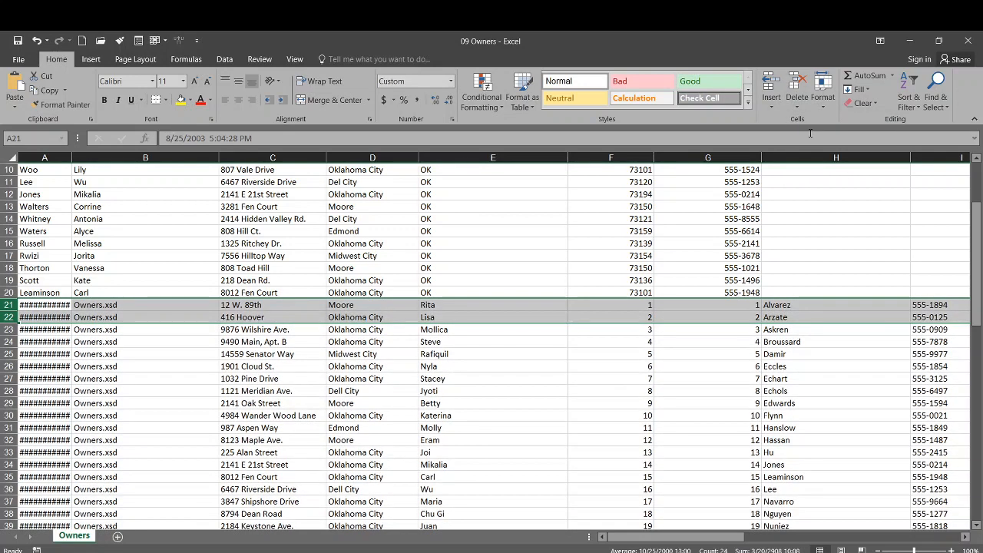
Widen column A just enough for the imported dates and times to fit
left_click(183, 316)
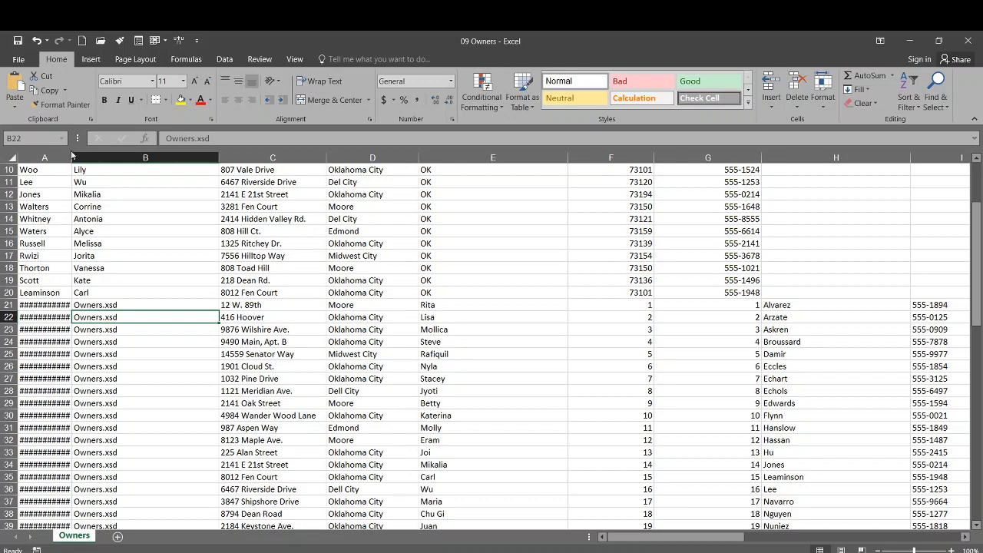
left_click_drag(70, 157, 142, 157)
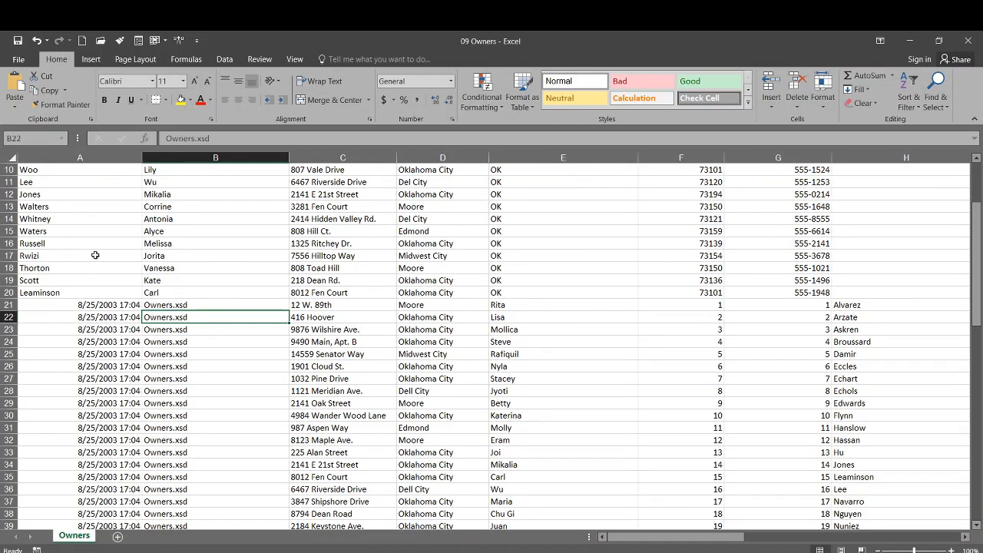
left_click_drag(142, 156, 86, 152)
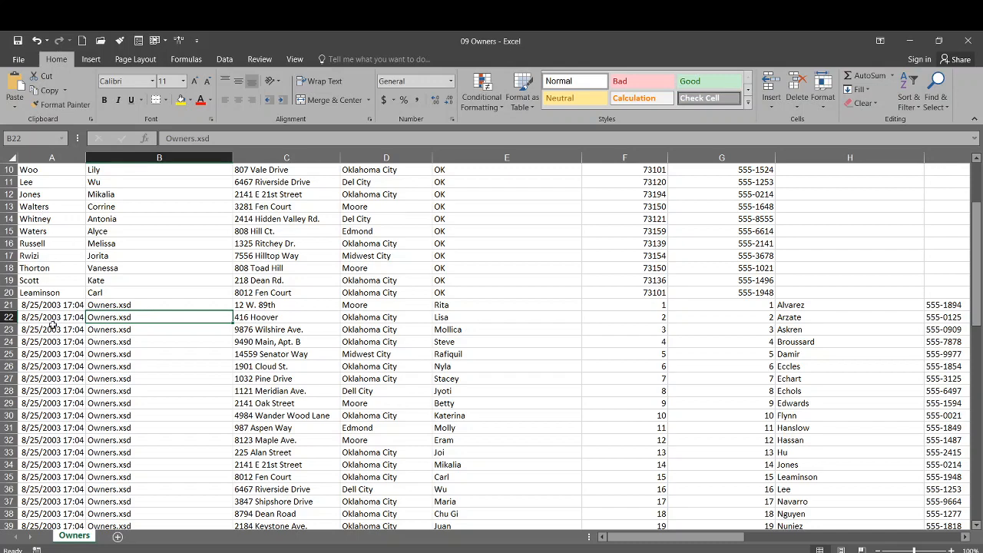
Move the imported last names from H21:H73 into column A starting at A21, replacing the dates there
scroll(52, 324, "up", 3)
scroll(44, 256, "down", 3)
left_click_drag(803, 305, 828, 524)
scroll(795, 335, "up", 6)
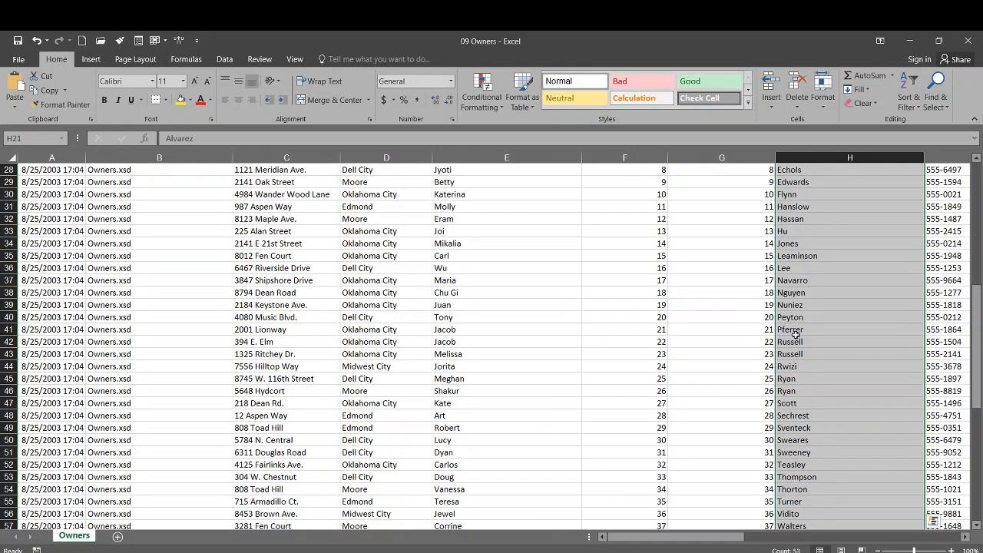
scroll(795, 335, "up", 5)
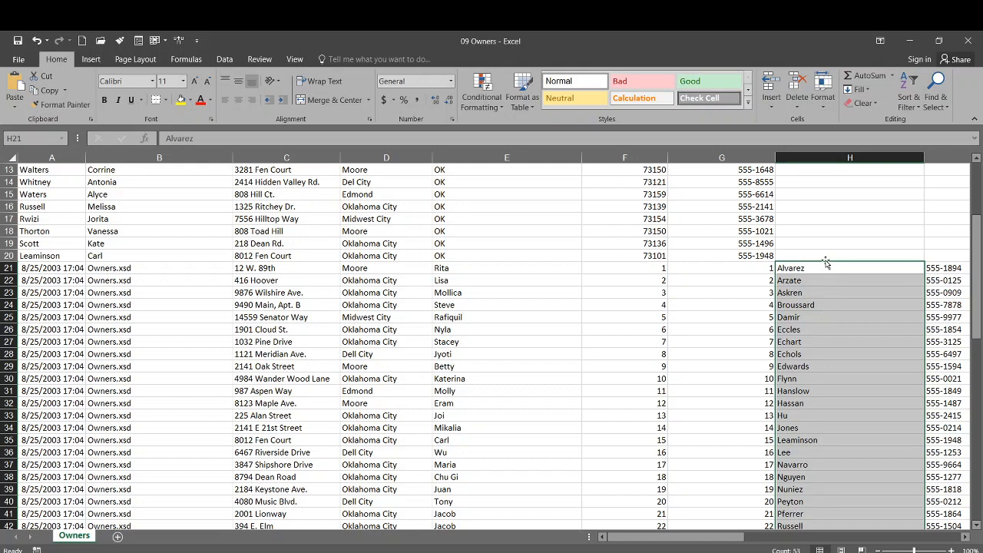
left_click_drag(825, 263, 45, 277)
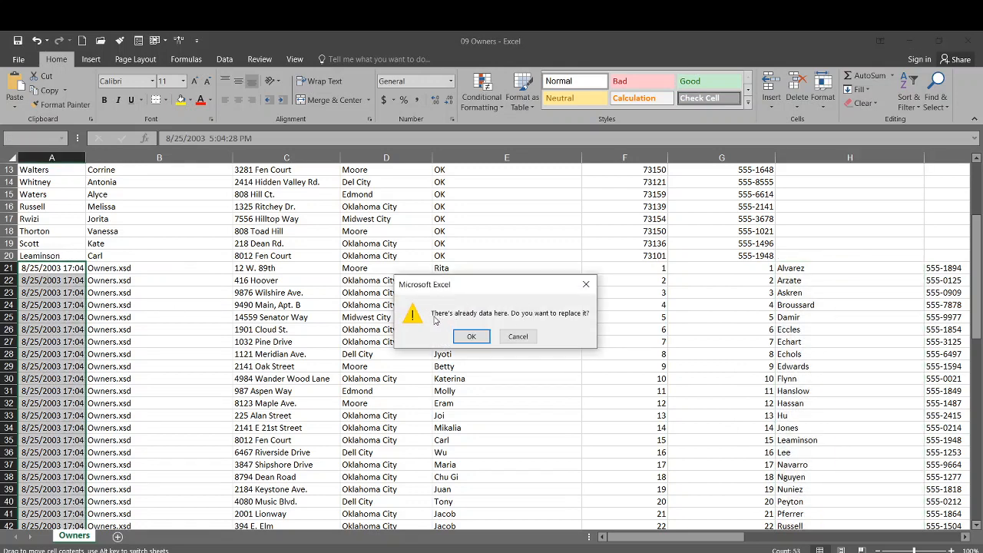
left_click(465, 338)
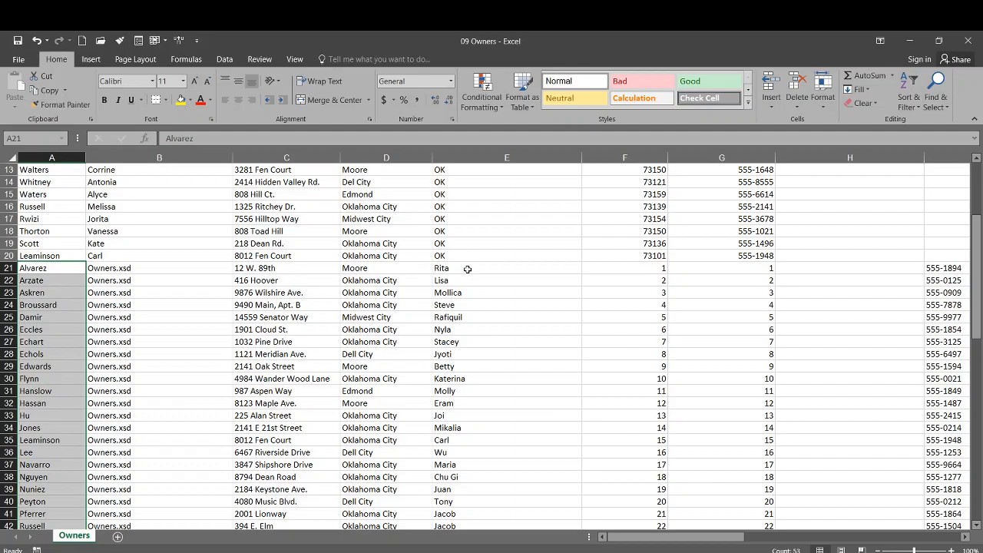
Move the imported first names from E21:E73 into column B starting at B21, replacing the Owners.xsd entries
left_click_drag(467, 268, 471, 503)
scroll(464, 472, "up", 13)
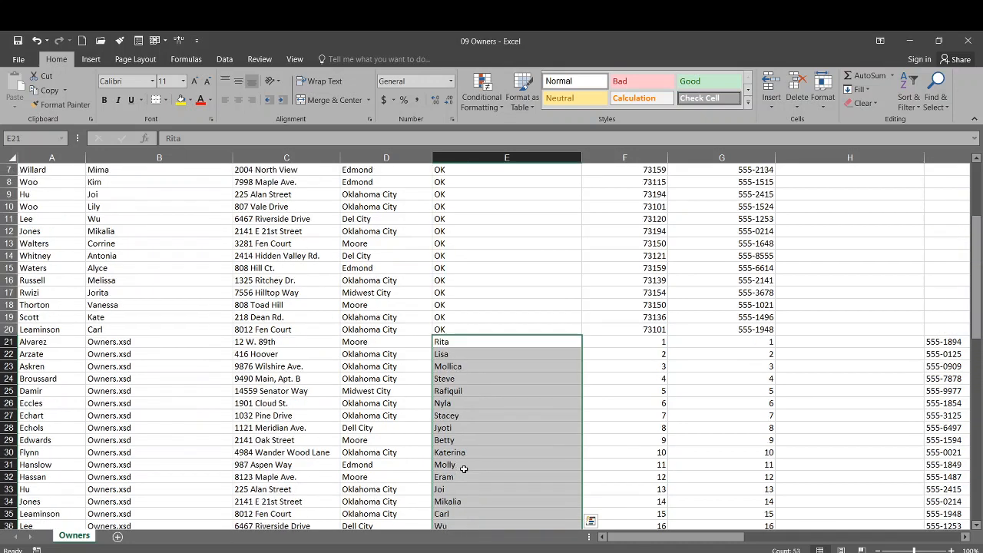
scroll(463, 469, "up", 2)
left_click_drag(485, 409, 123, 419)
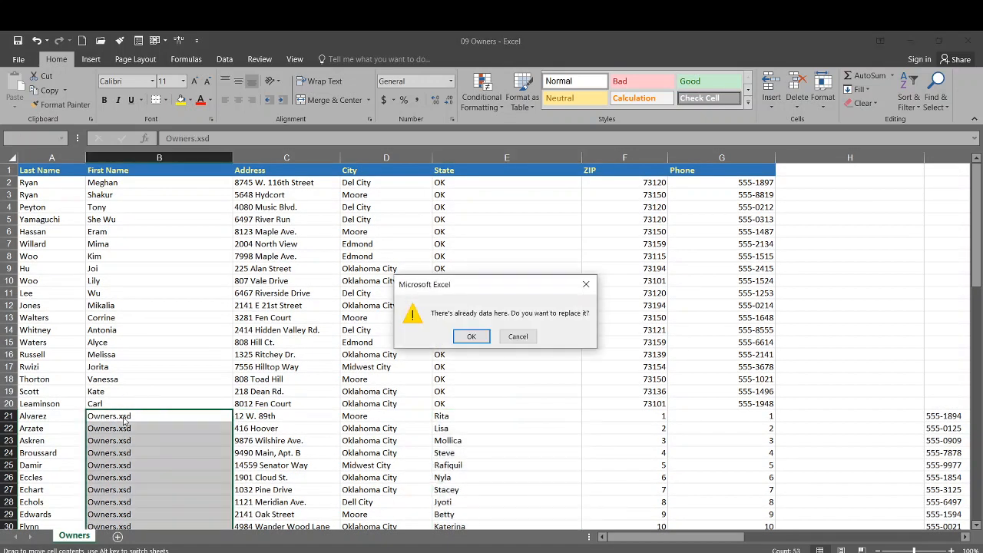
left_click(471, 337)
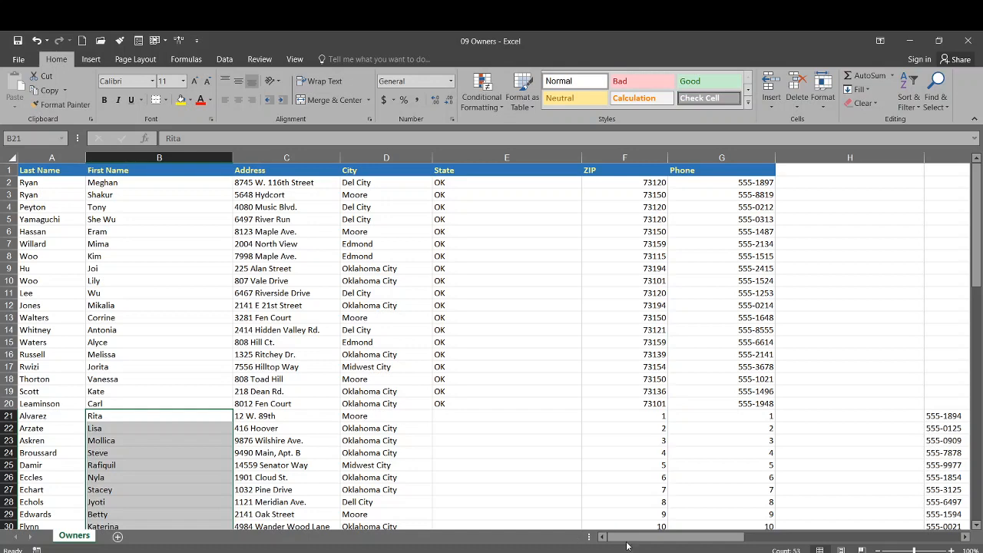
Move the imported state abbreviations from J21:J73 into the State column starting at E21
left_click_drag(701, 540, 759, 540)
left_click_drag(751, 416, 751, 472)
scroll(739, 469, "up", 14)
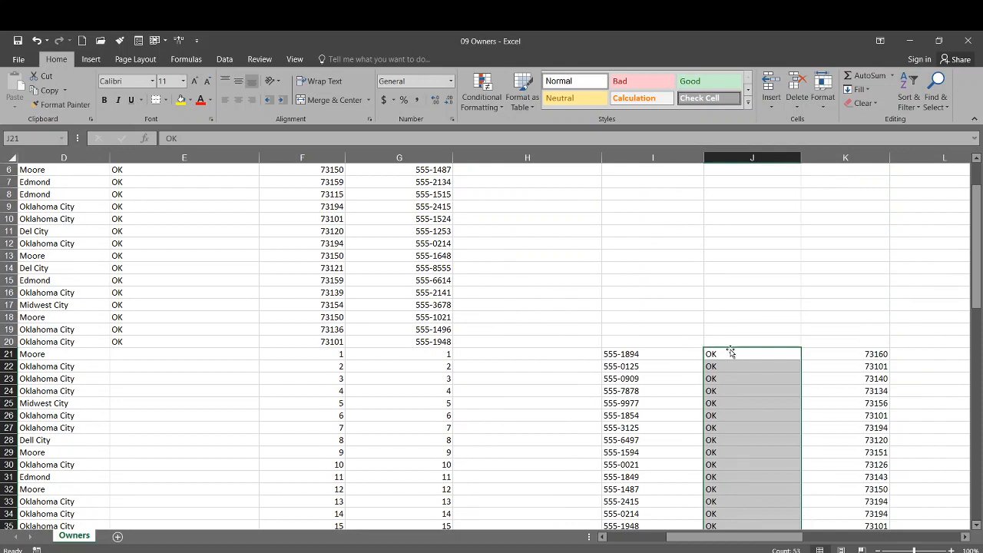
left_click_drag(731, 351, 197, 356)
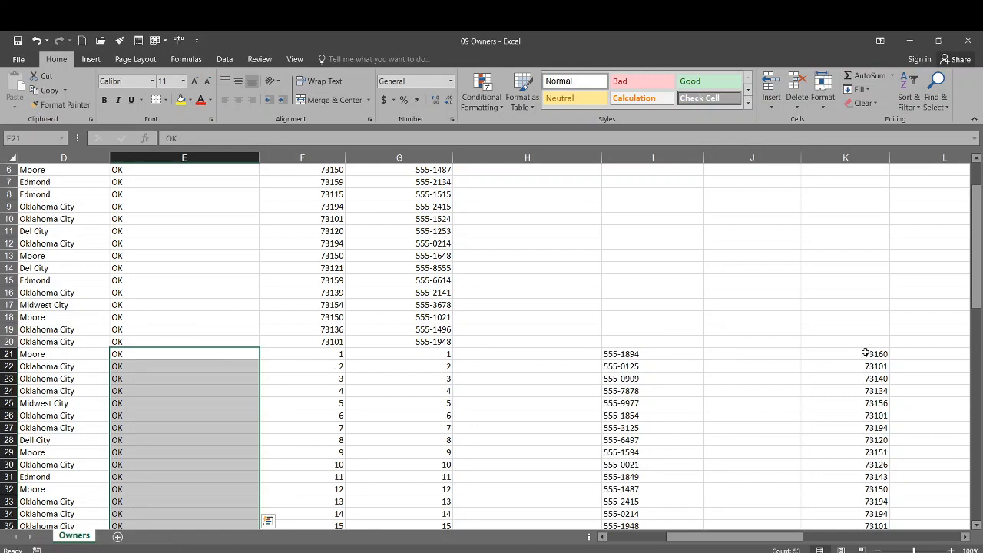
Move the imported ZIP codes from K21:K73 into the ZIP column starting at F21, replacing the numbers there
left_click_drag(866, 352, 841, 496)
scroll(810, 427, "up", 6)
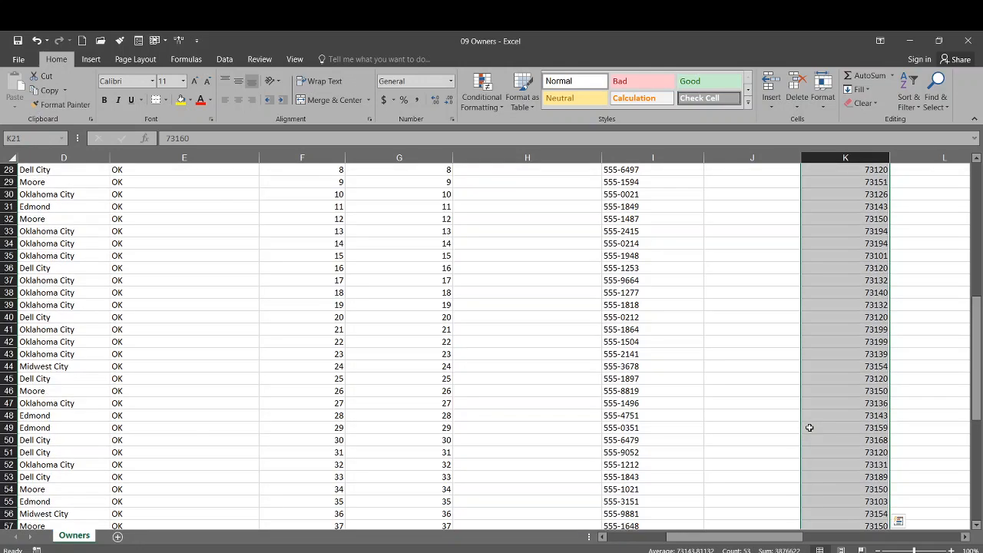
scroll(810, 428, "up", 7)
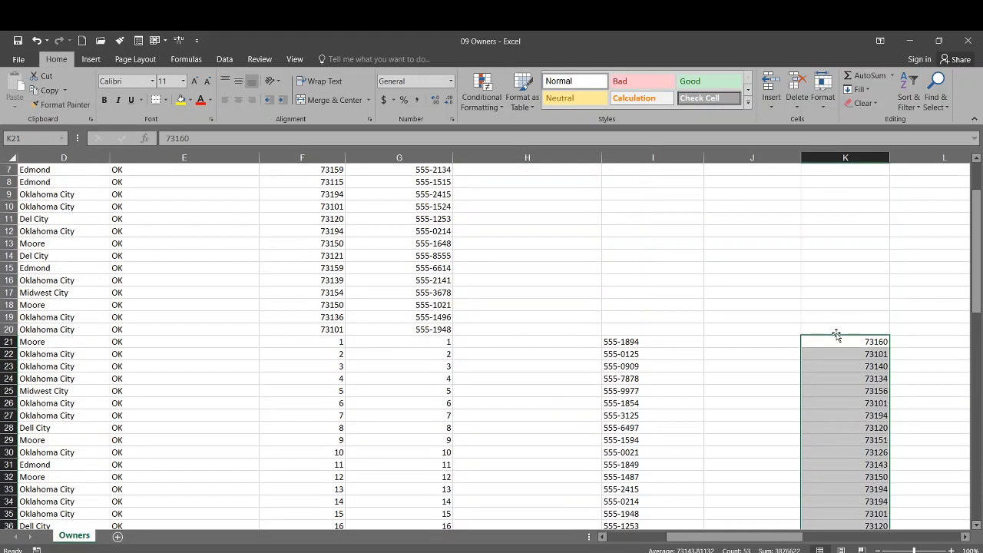
left_click_drag(837, 336, 274, 348)
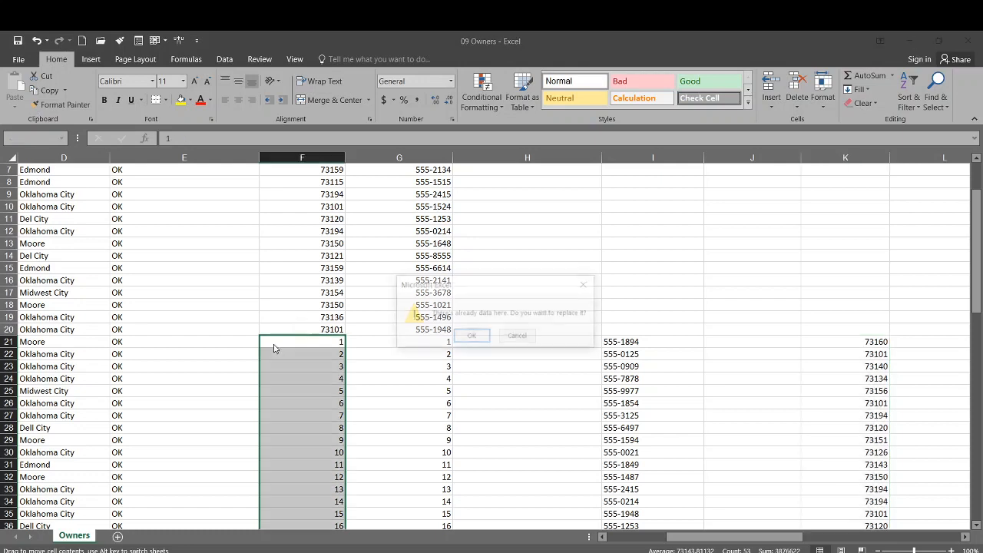
left_click(471, 335)
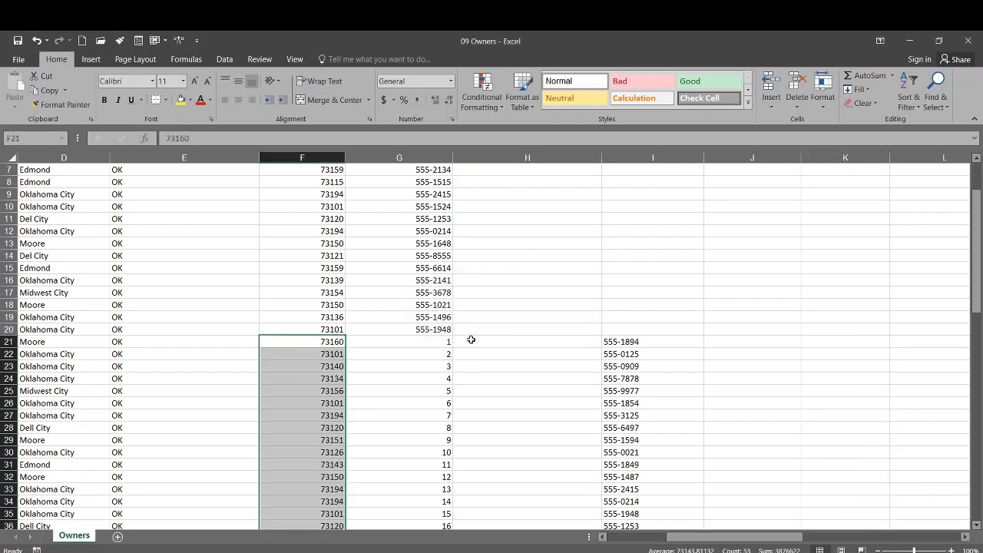
Move the imported phone numbers from I21:I73 into the Phone column starting at G21, replacing the numbers there
left_click(395, 367)
left_click_drag(624, 342, 650, 508)
scroll(638, 499, "up", 7)
scroll(634, 498, "up", 8)
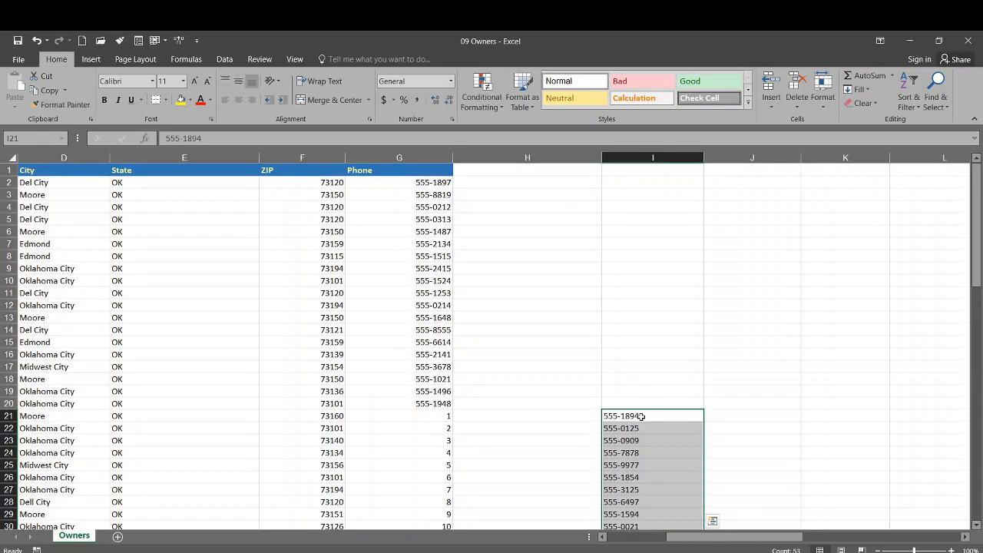
left_click_drag(653, 412, 424, 417)
left_click(470, 340)
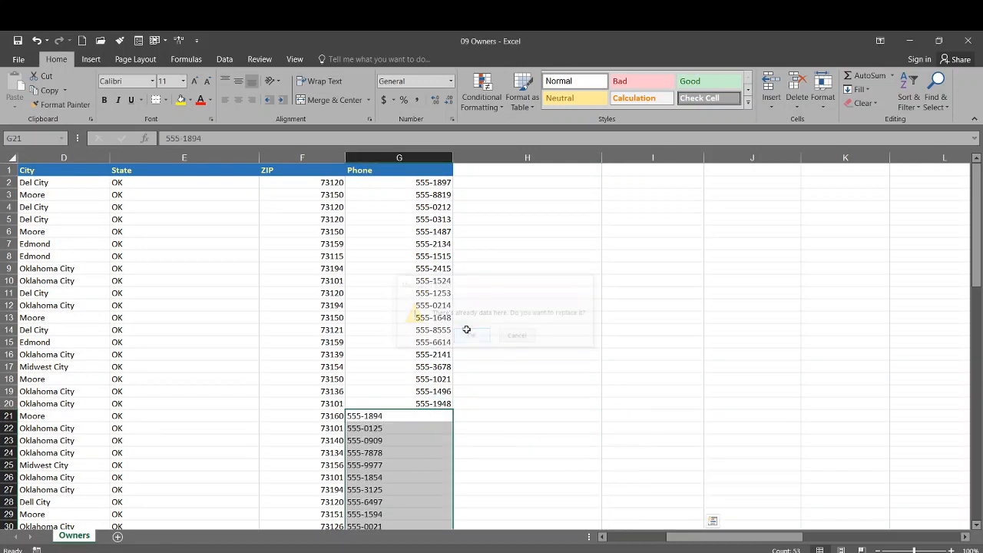
Copy the formatting of phone cell G20 onto the imported phone numbers in G21:G73 with Format Painter
left_click(504, 415)
left_click(414, 416)
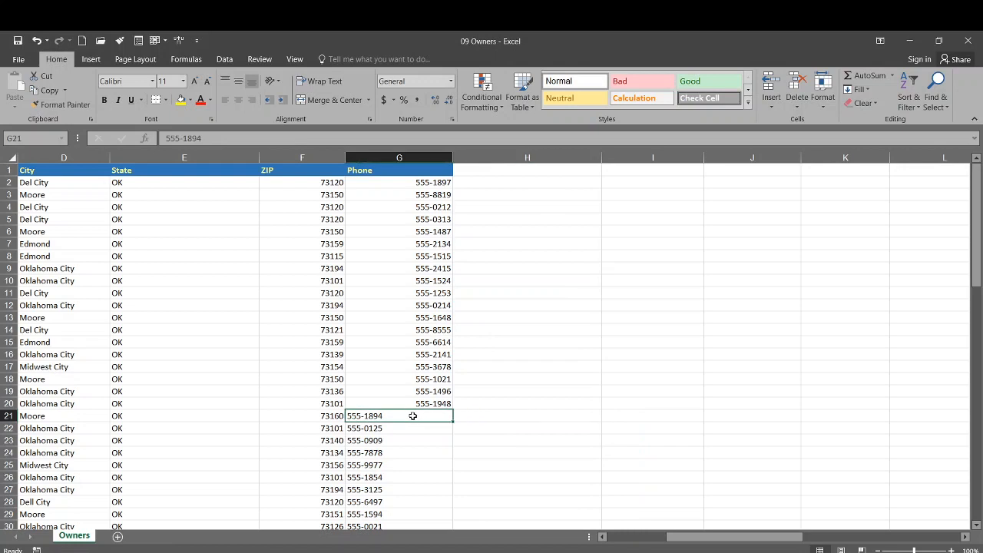
left_click(364, 438)
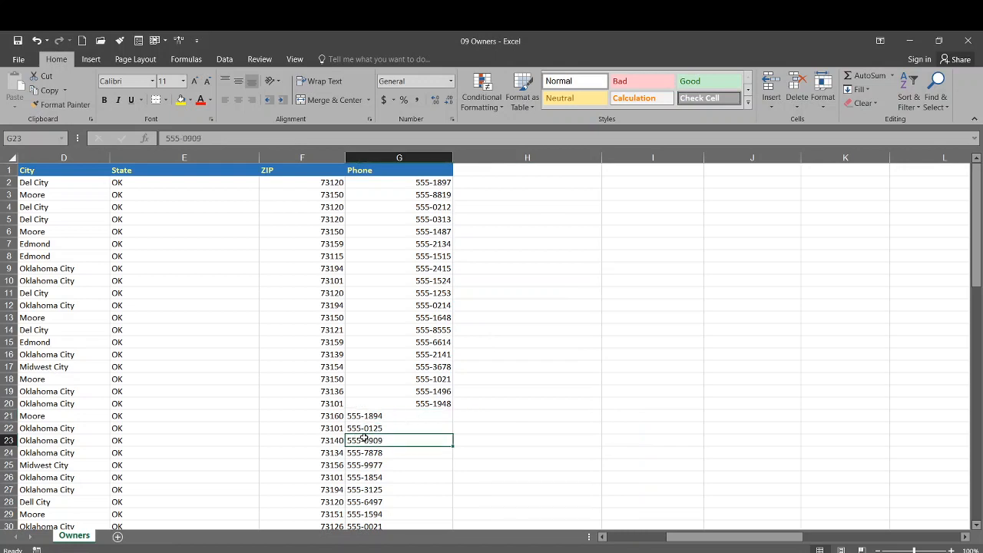
left_click(421, 403)
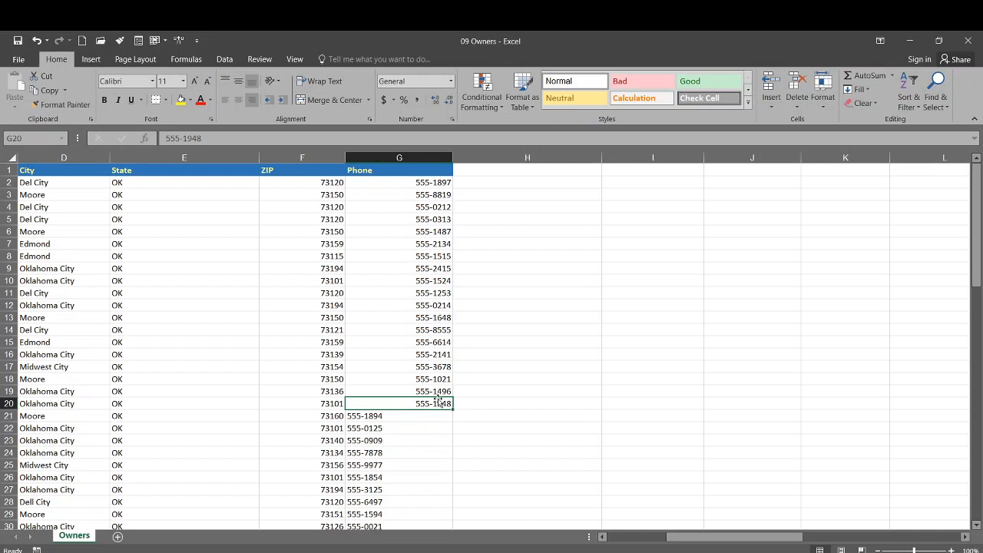
left_click(62, 105)
mouse_move(416, 416)
left_mouse_down()
mouse_move(447, 529)
mouse_move(453, 517)
mouse_move(410, 481)
left_mouse_up()
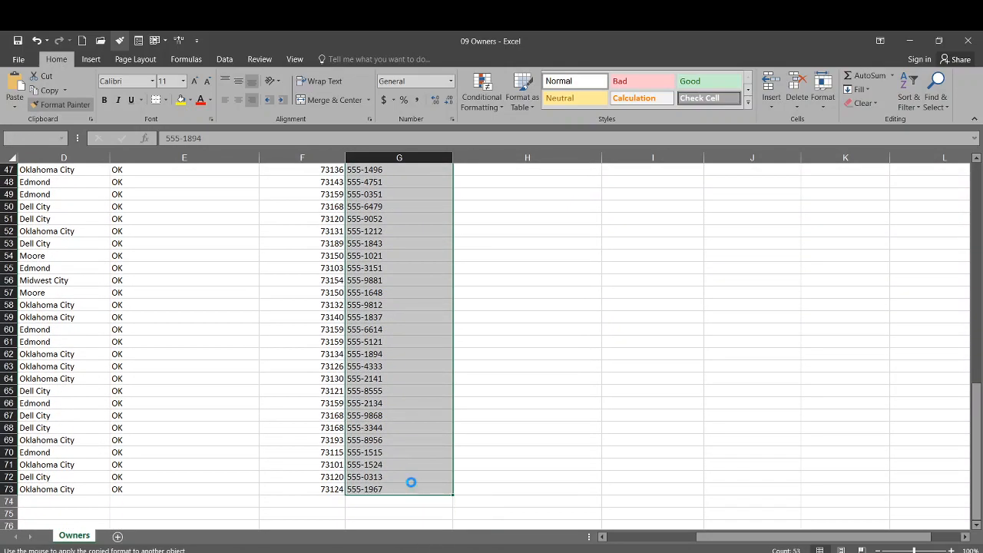
Review the alignment of the imported phone numbers and the combined owner records across columns A to G
scroll(410, 476, "up", 13)
scroll(407, 470, "up", 1)
scroll(407, 465, "down", 18)
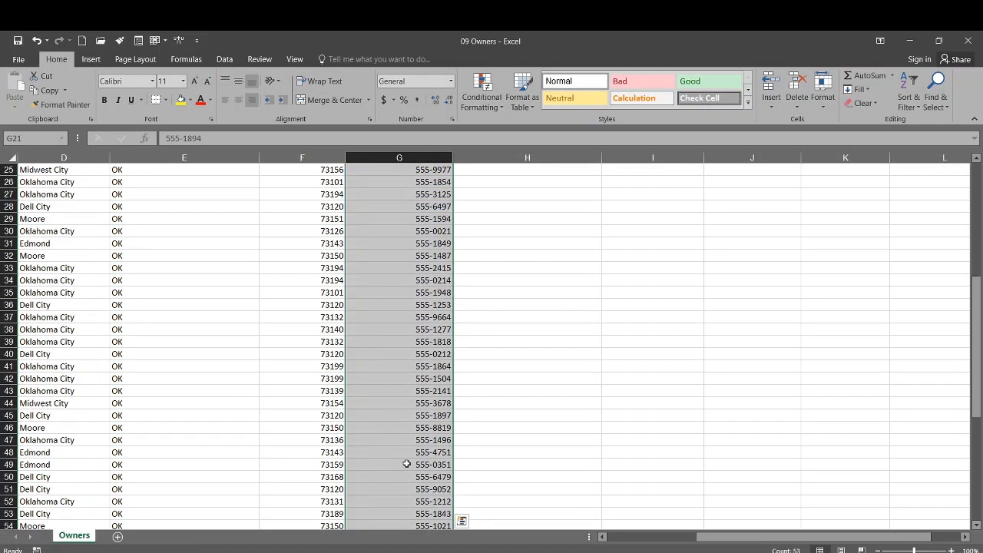
scroll(430, 449, "up", 4)
scroll(432, 446, "up", 14)
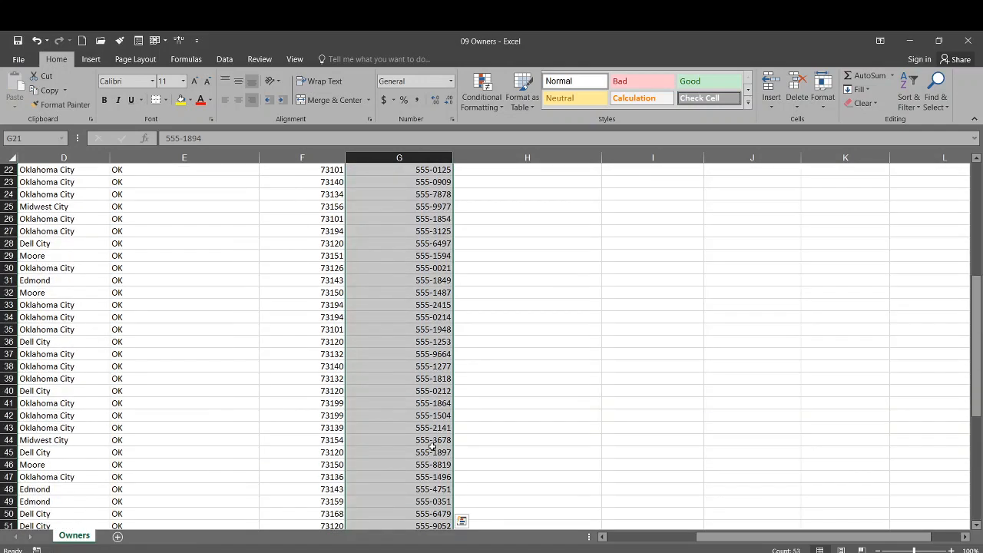
left_click(485, 368)
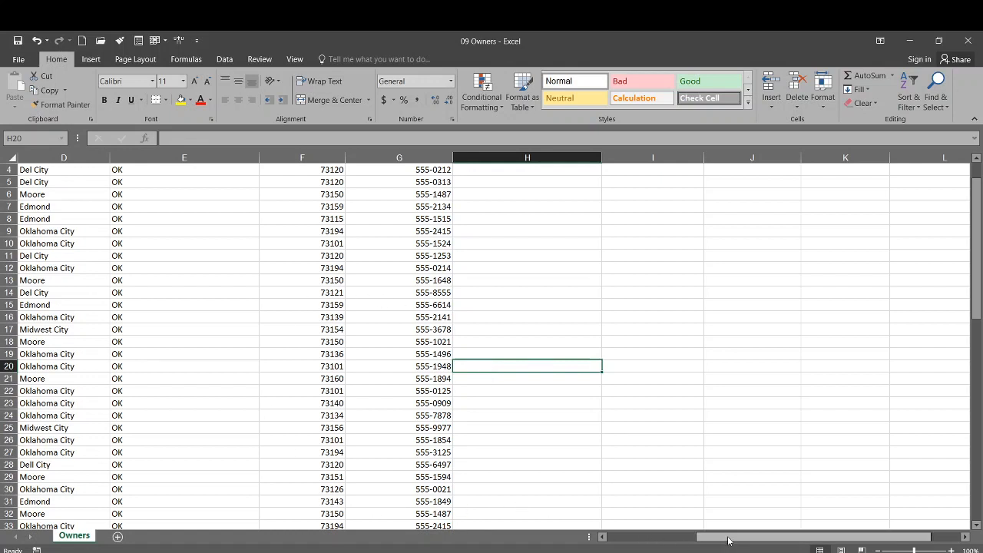
left_click_drag(724, 542, 584, 529)
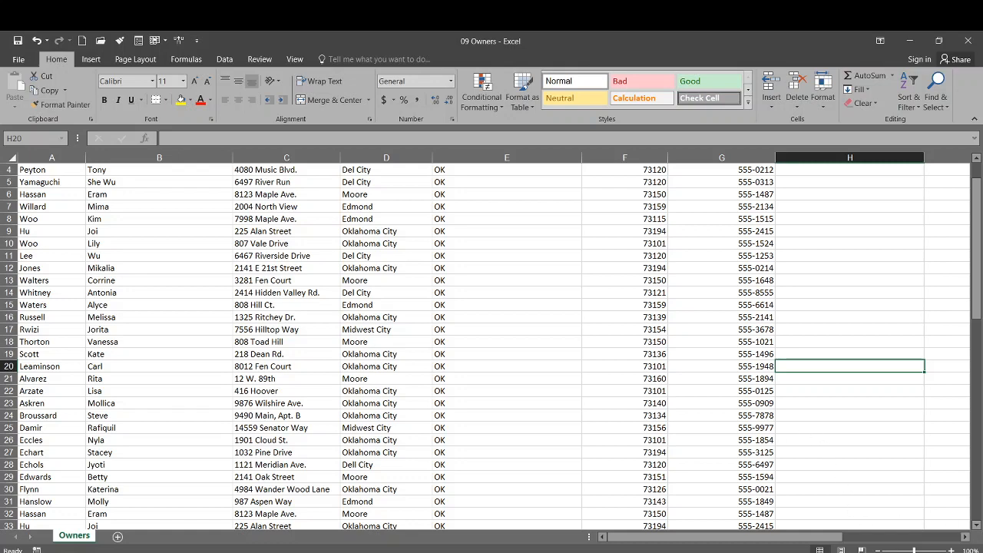
scroll(342, 439, "up", 1)
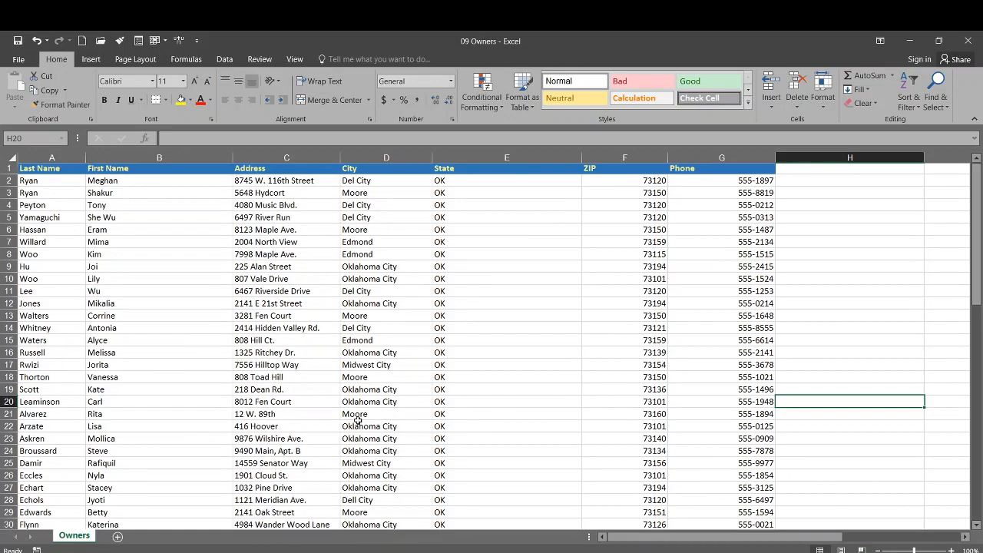
scroll(361, 414, "down", 9)
scroll(366, 406, "down", 1)
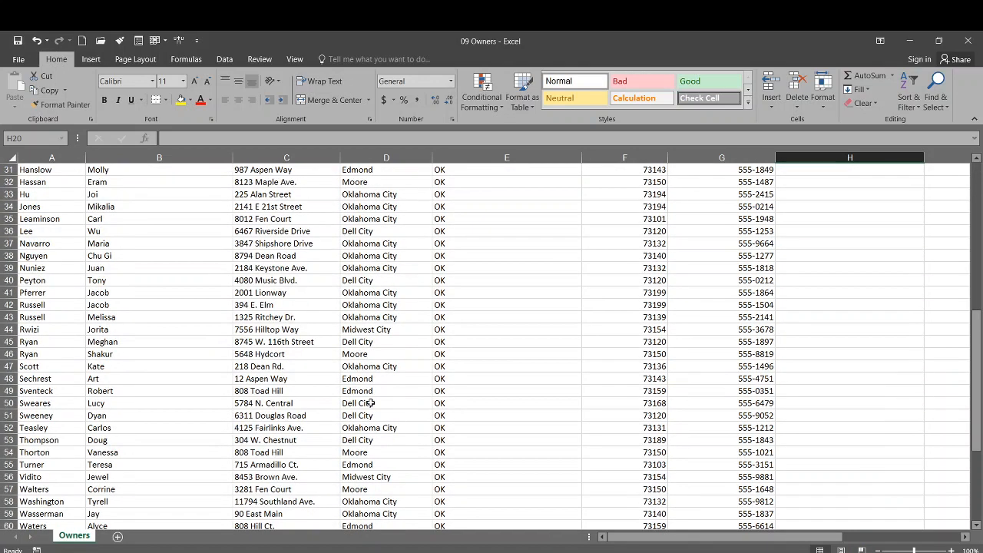